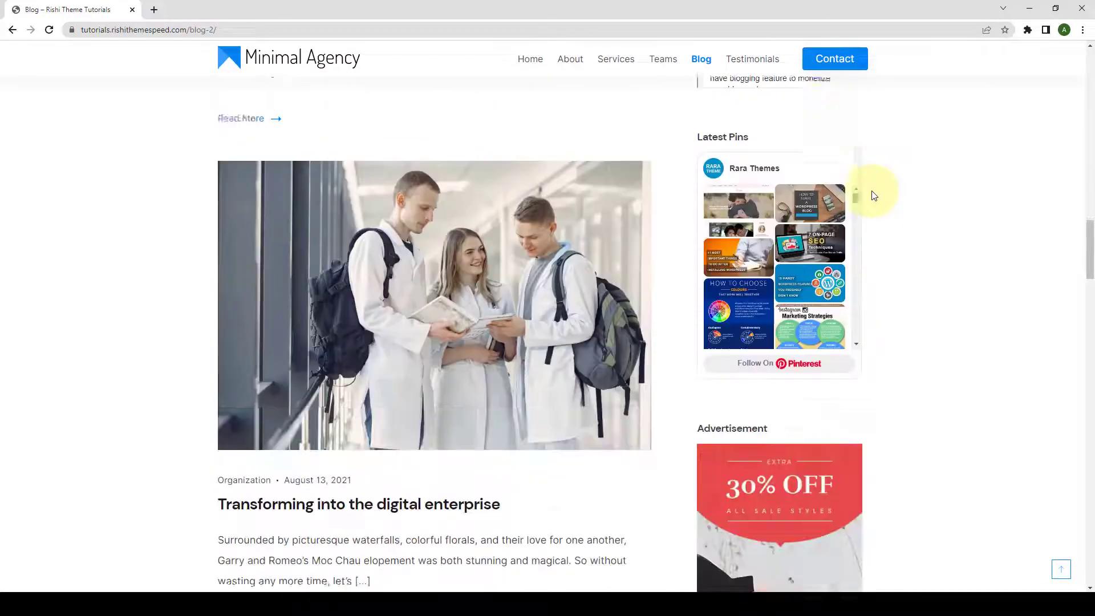
scroll(874, 196, "down", 5)
Step: Scroll the blog page to check the existing sidebar Advertisement widget
scroll(873, 196, "up", 1)
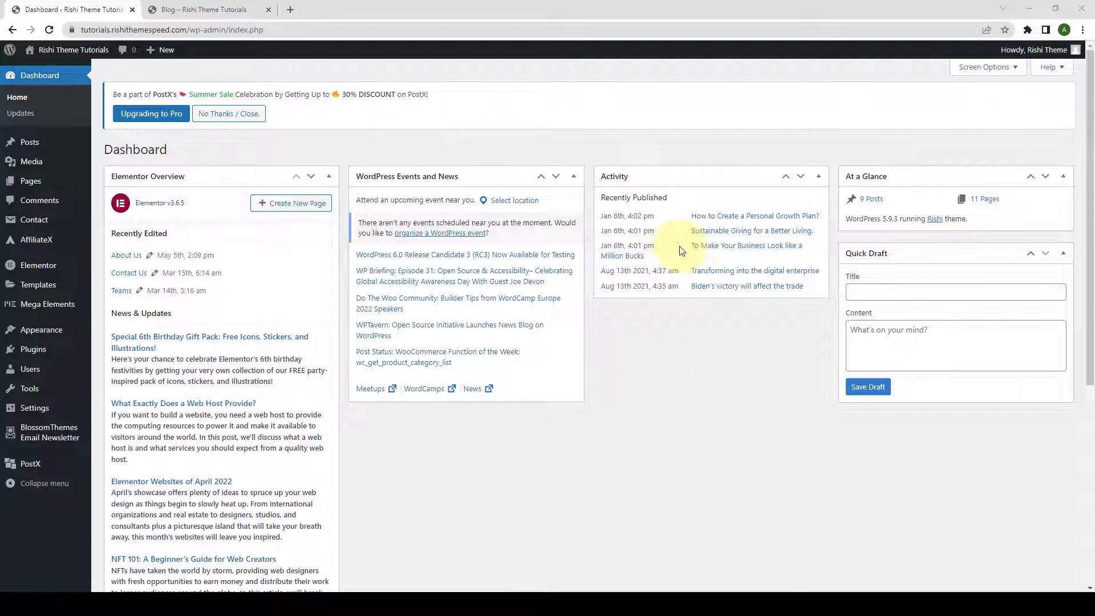
Step: Open Appearance > Widgets and scroll the re-expanded Sidebar area down to the Latest Pins block
mouse_move(44, 332)
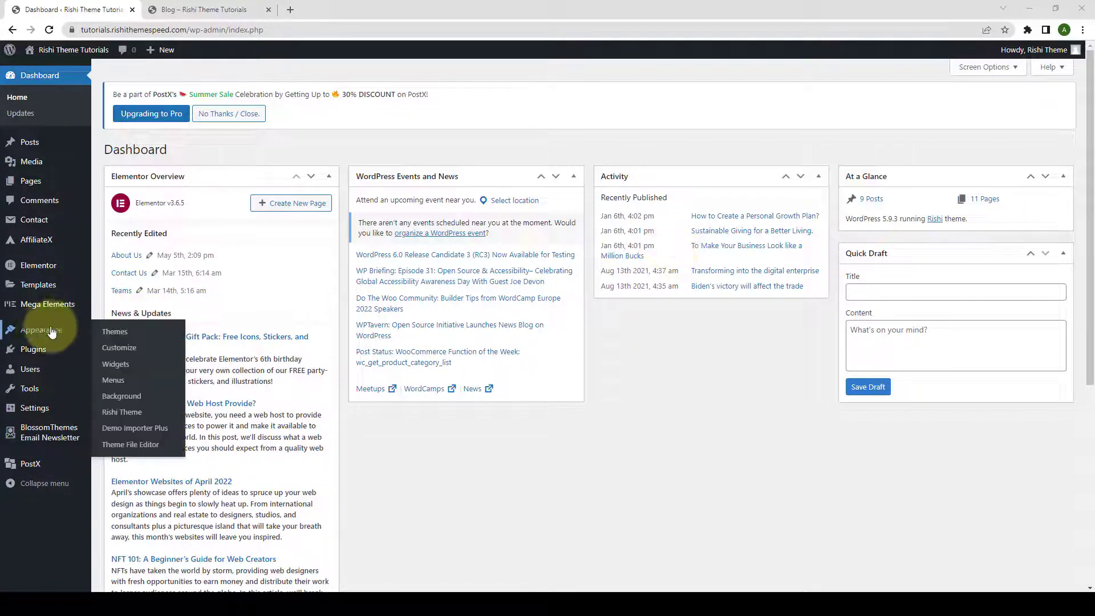
left_click(115, 365)
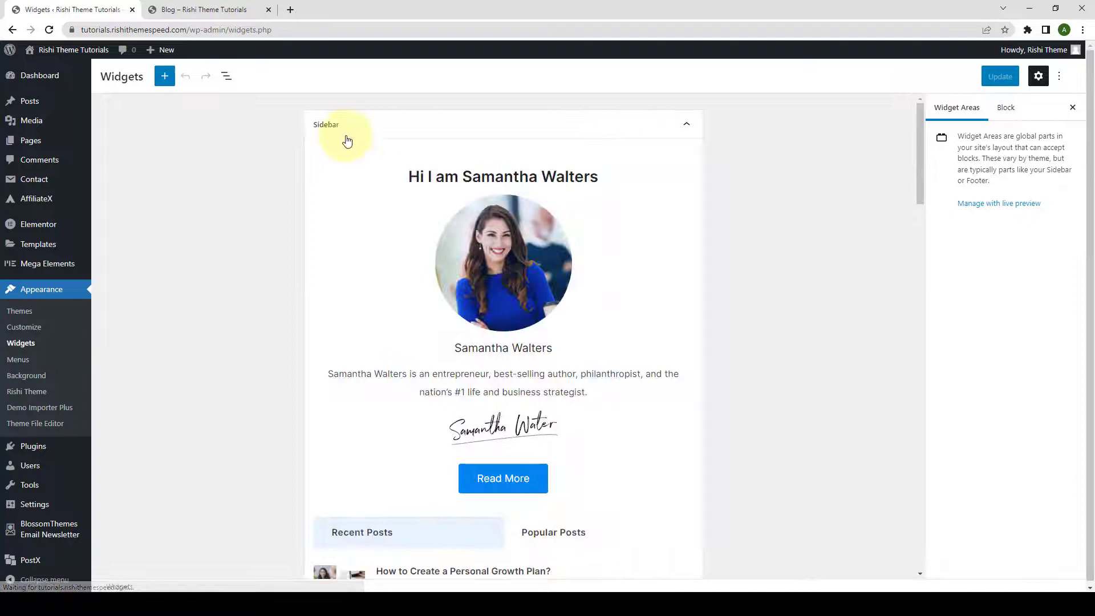
left_click(390, 137)
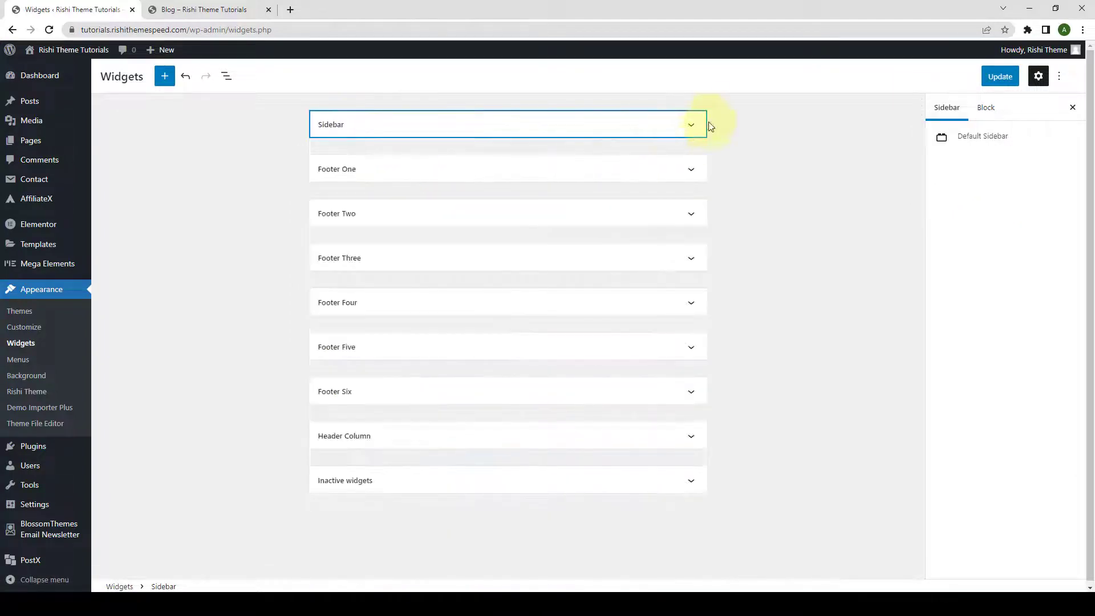
left_click(690, 125)
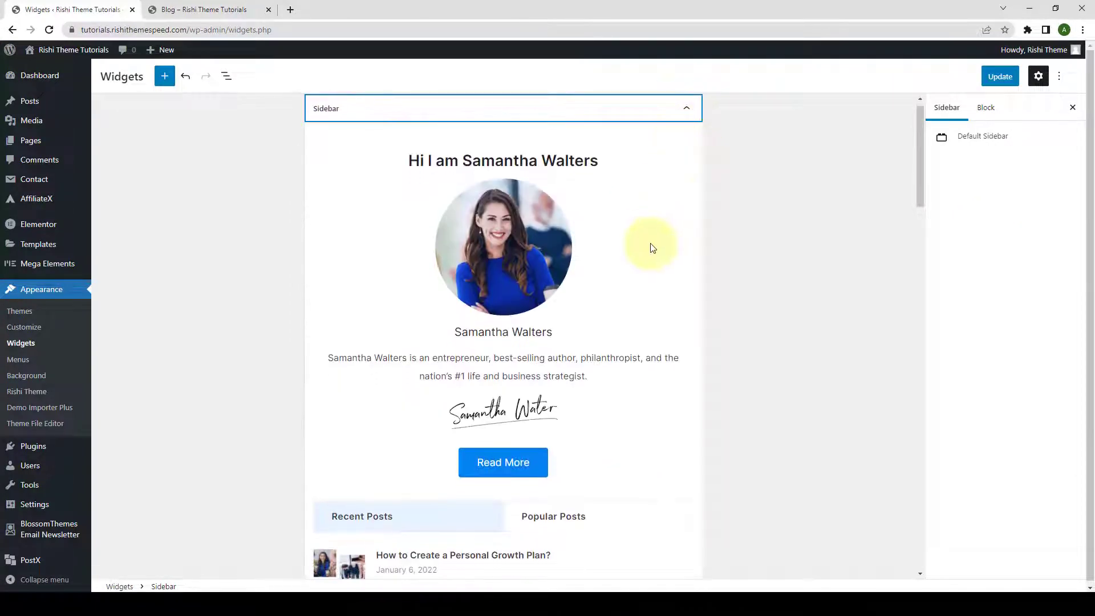
scroll(649, 265, "down", 15)
scroll(650, 268, "down", 10)
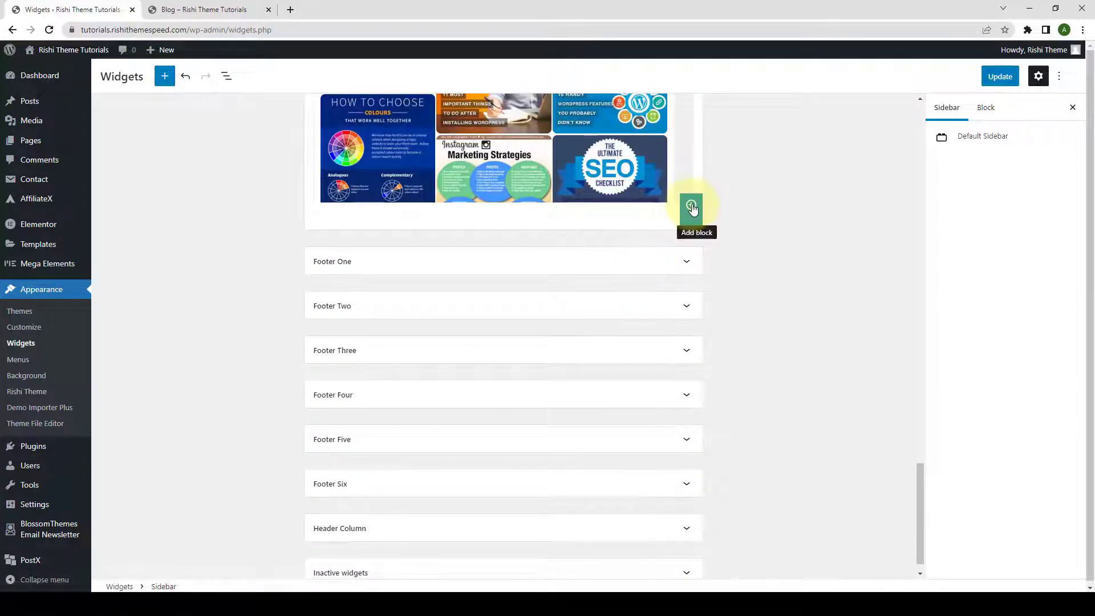
Step: Search the block inserter for 'adver' and add the Rishi - Advertisement block to the Sidebar
left_click(691, 209)
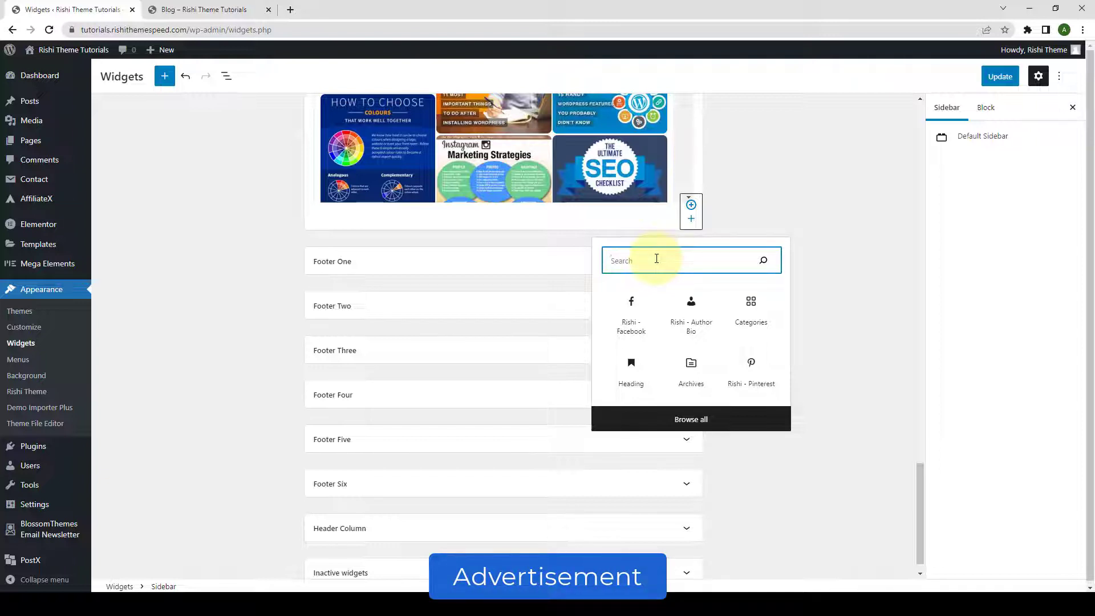
type("adver")
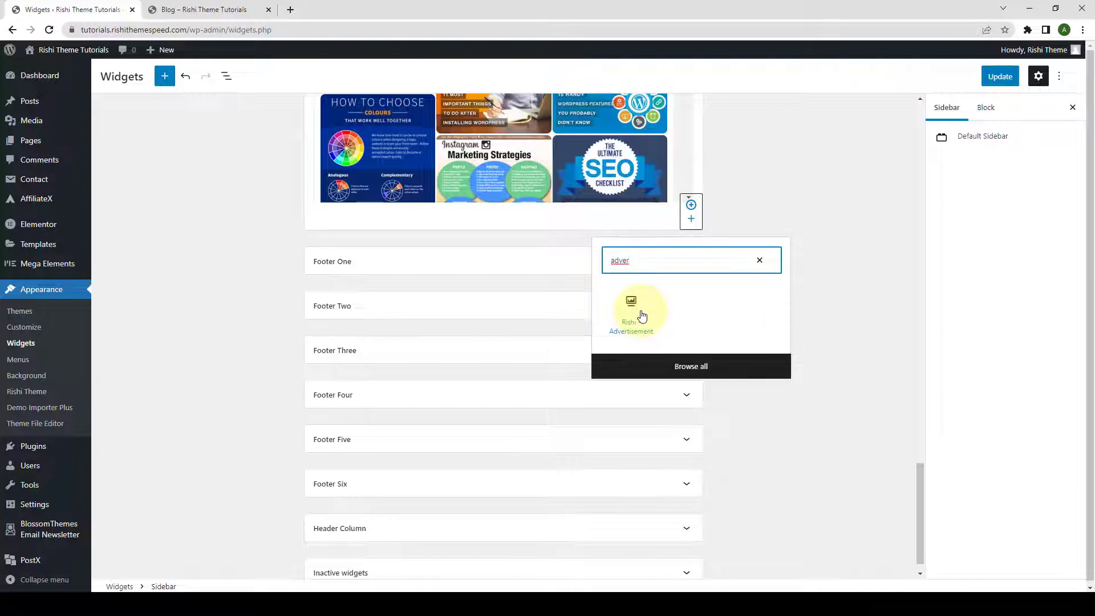
left_click(634, 308)
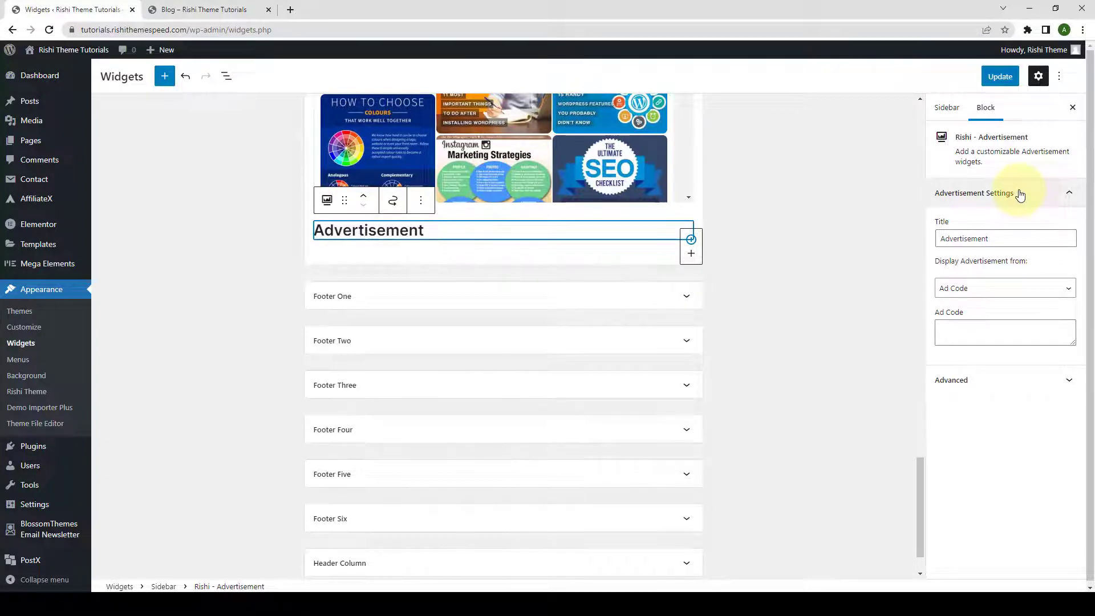
Step: Select the new Advertisement block and its 'Advertisement' title text in the settings
left_click(998, 239)
double_click(978, 235)
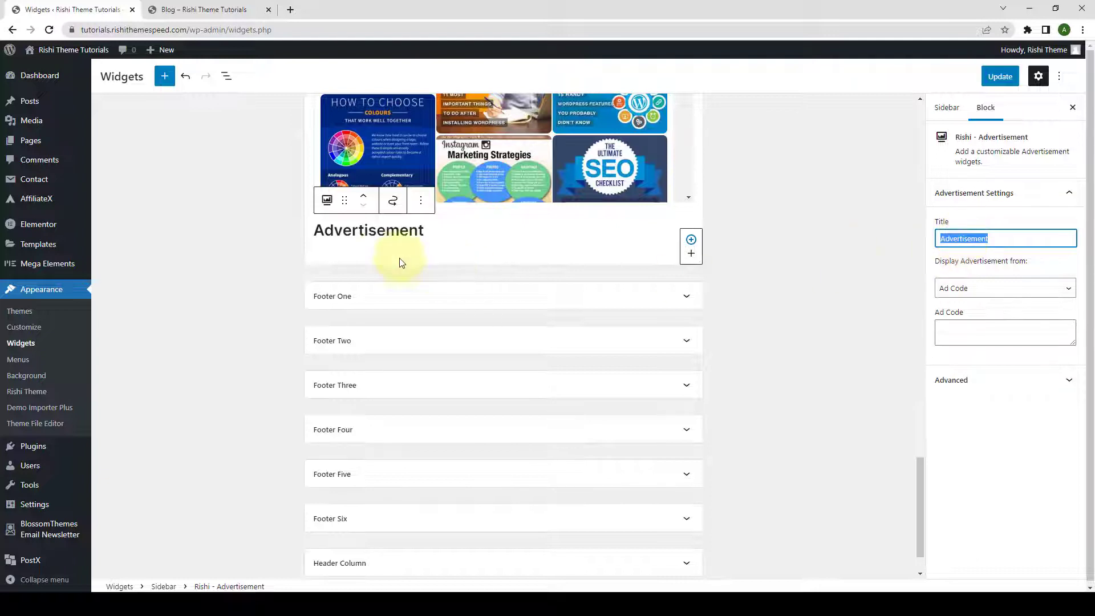
left_click(431, 233)
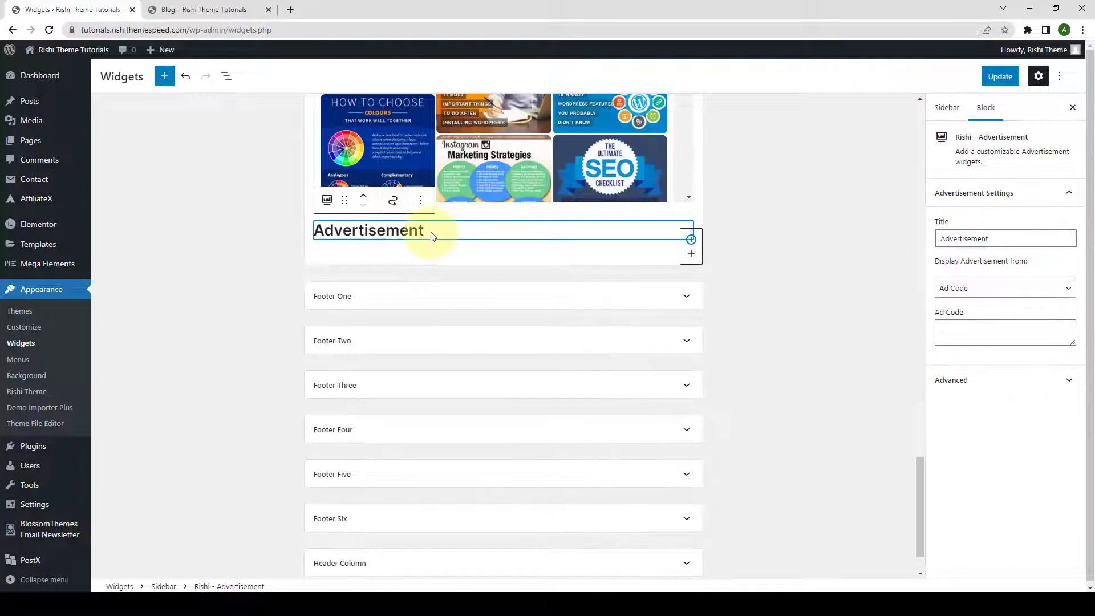
double_click(432, 234)
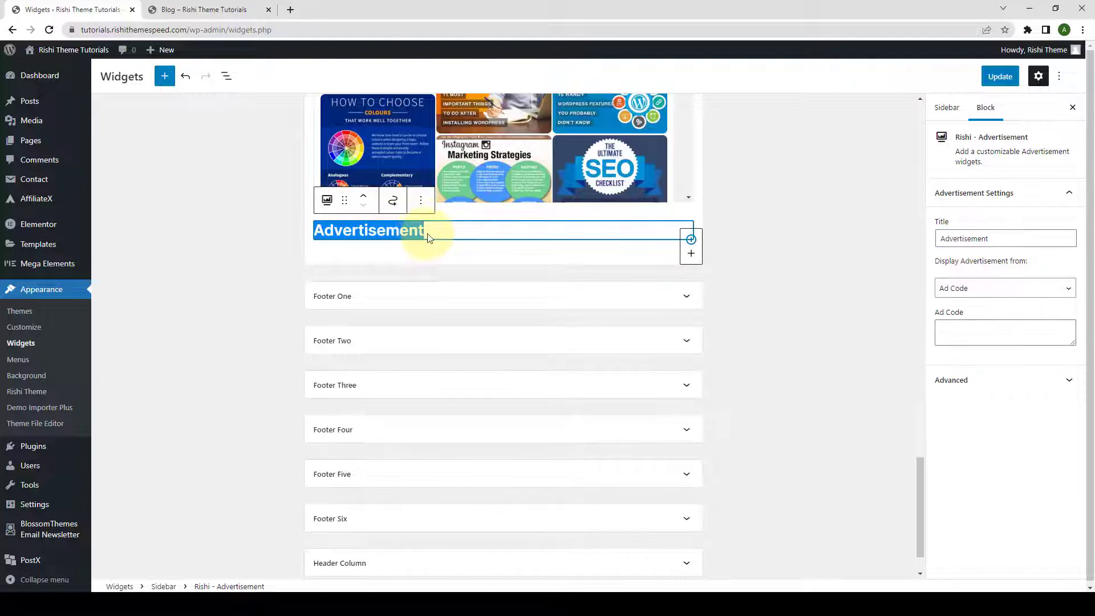
left_click_drag(995, 239, 933, 241)
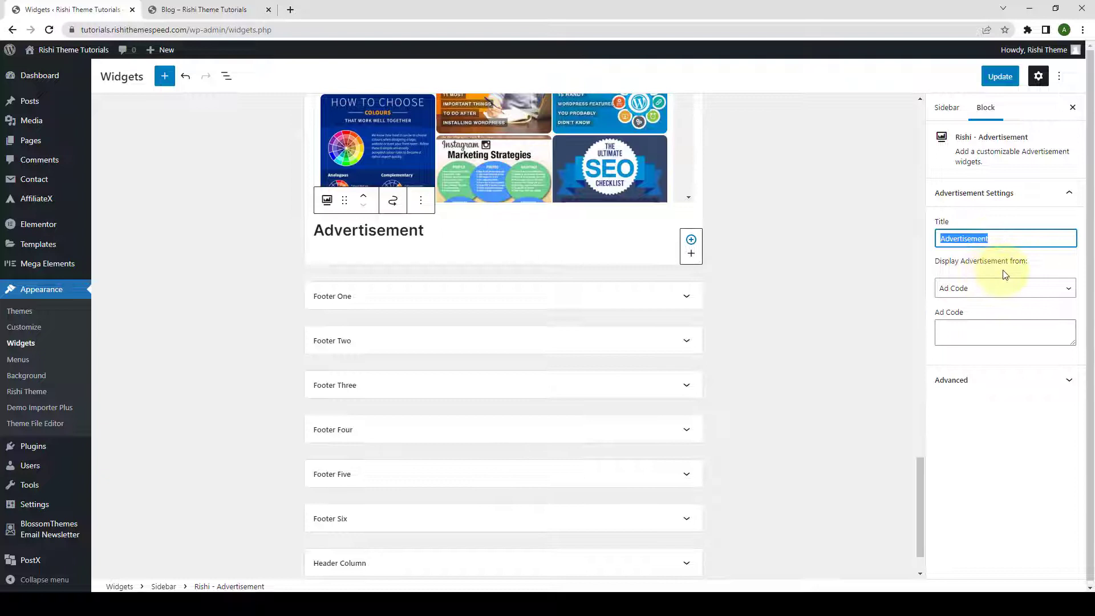
left_click(988, 276)
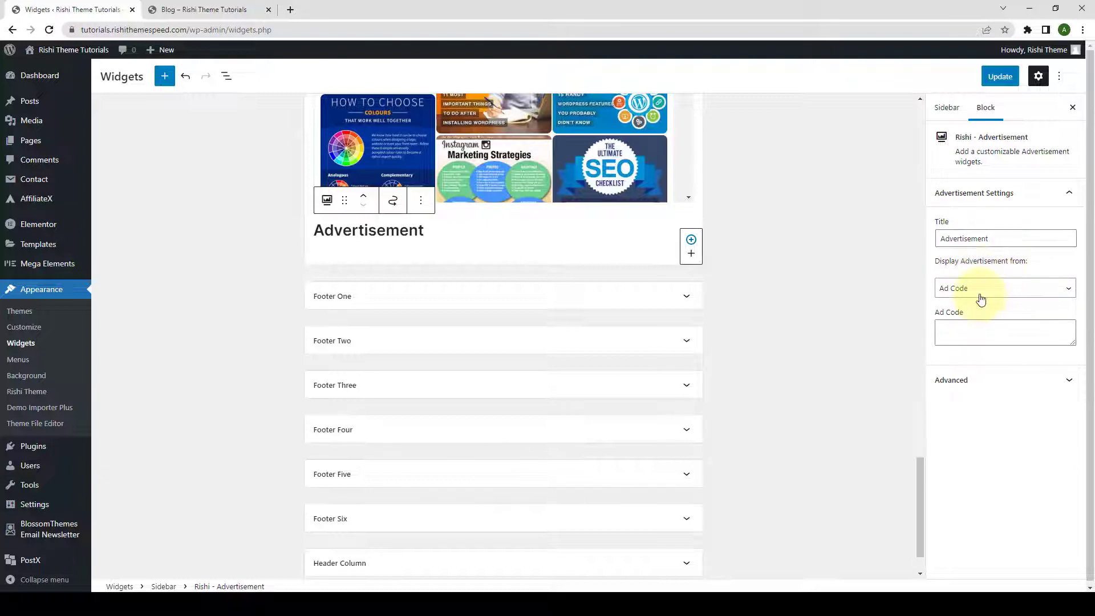
Step: Change the Display Advertisement from source from Ad Code to Upload Image
left_click(980, 299)
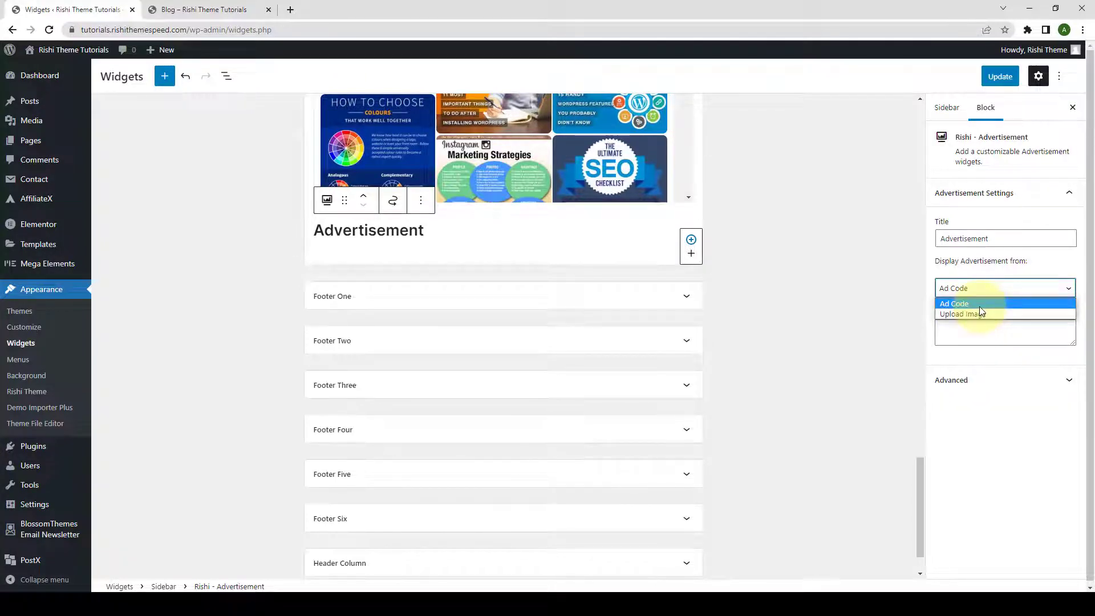
left_click(979, 306)
left_click(979, 329)
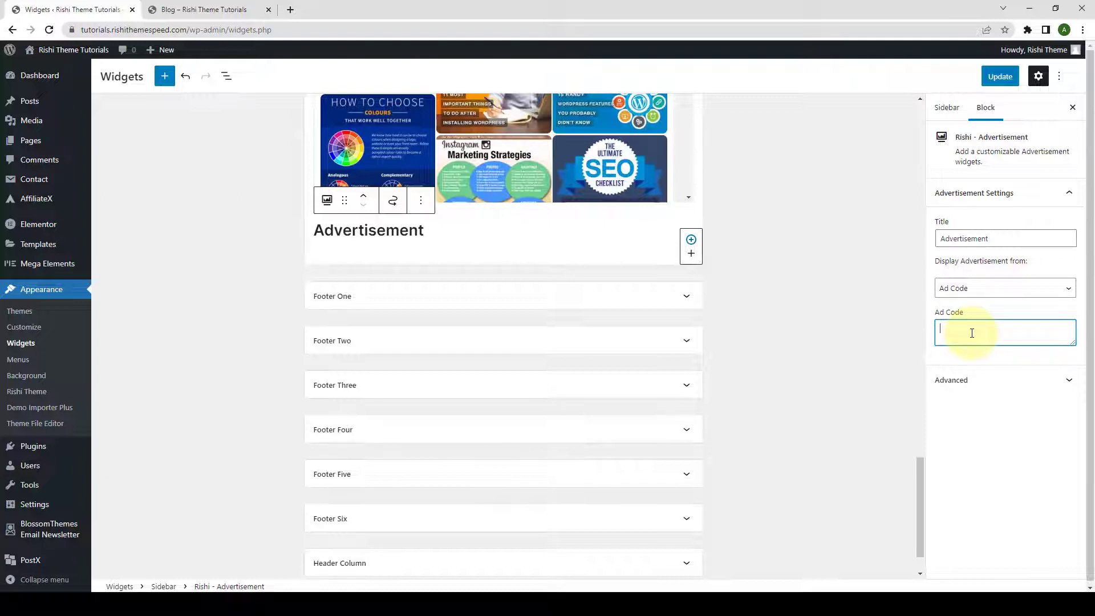
left_click(974, 296)
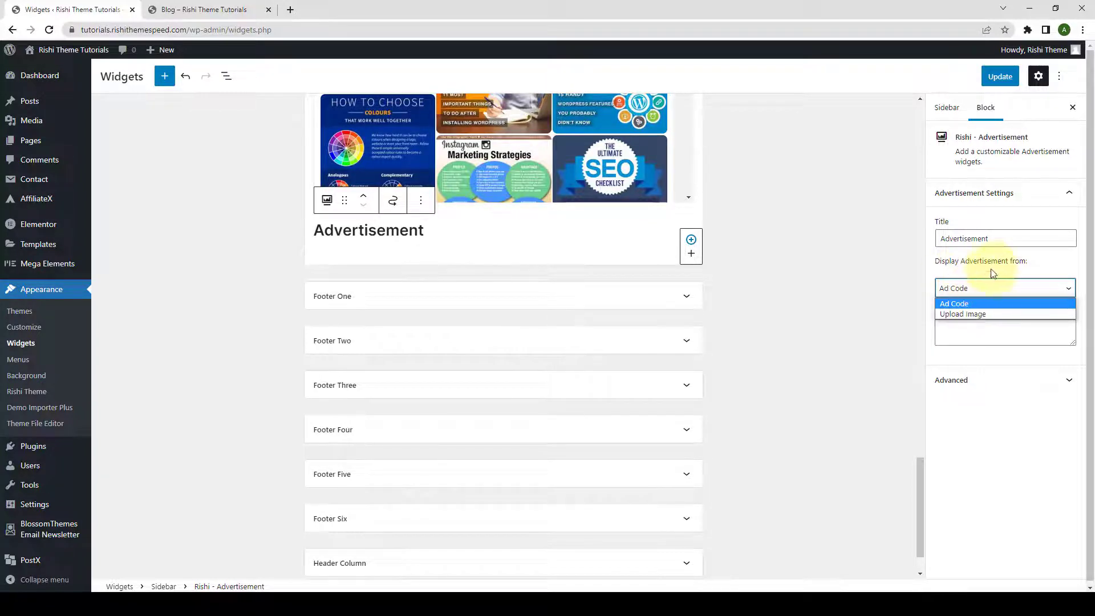
left_click(981, 291)
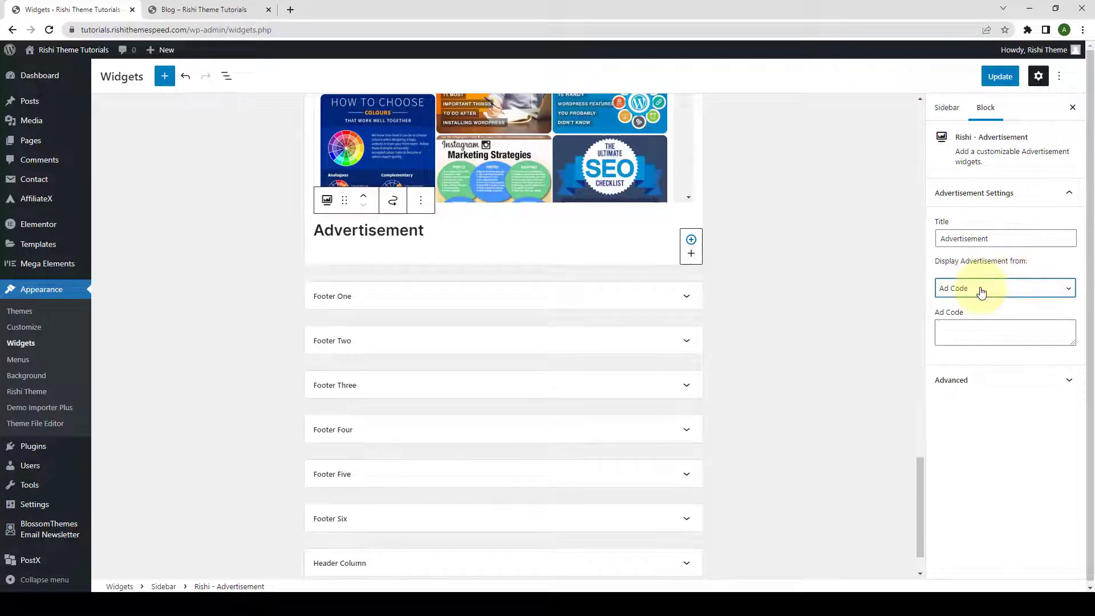
left_click(981, 292)
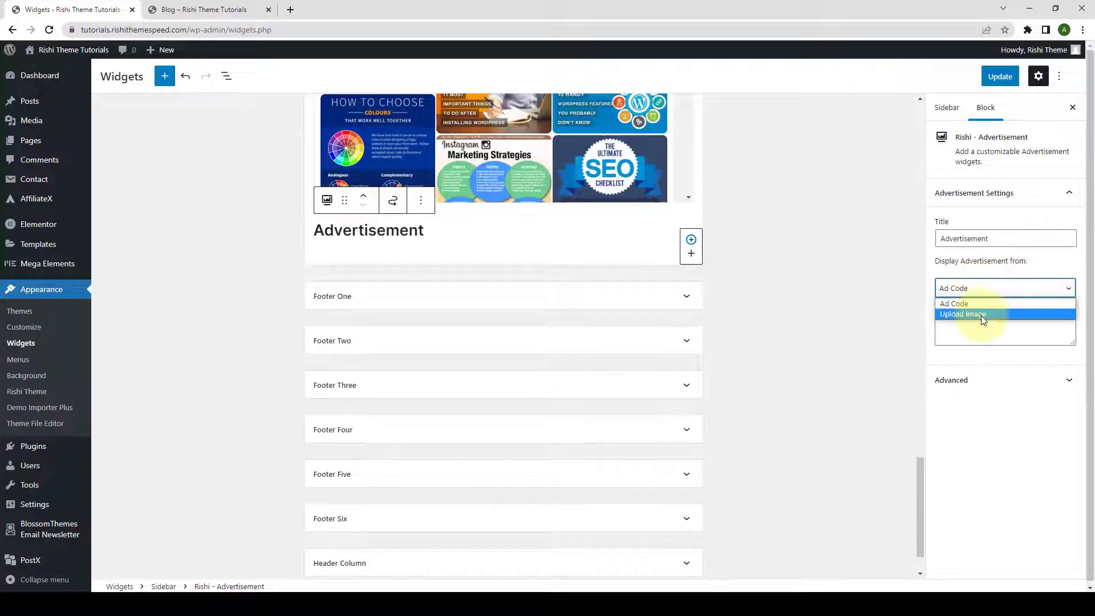
left_click(982, 316)
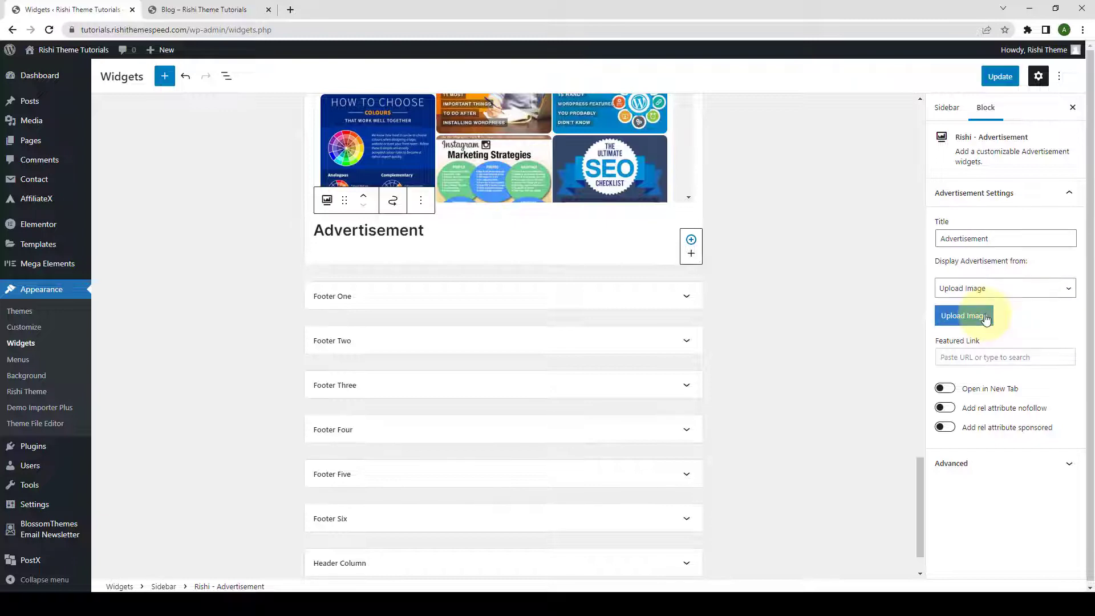
Step: Choose the 30% OFF image (img24.jpg) from the Media Library for the ad
left_click(985, 317)
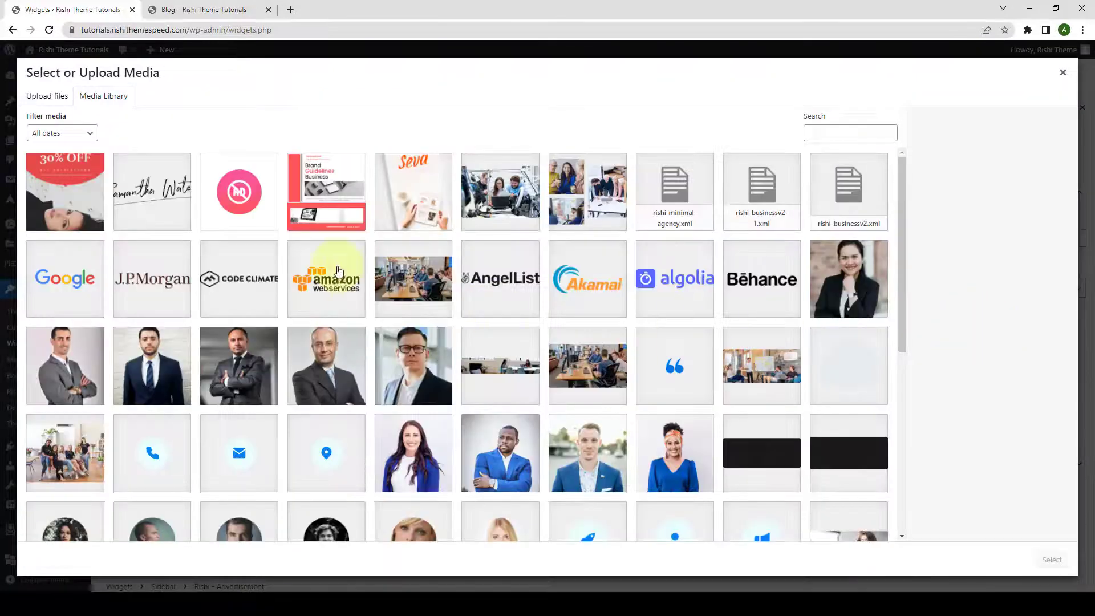
left_click(85, 205)
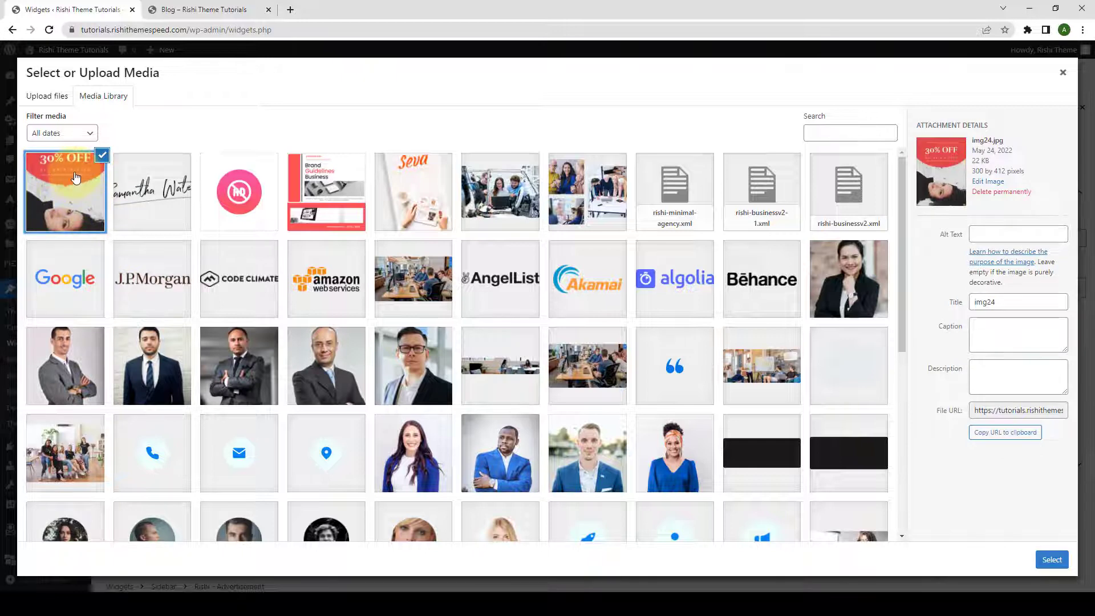
left_click(1045, 559)
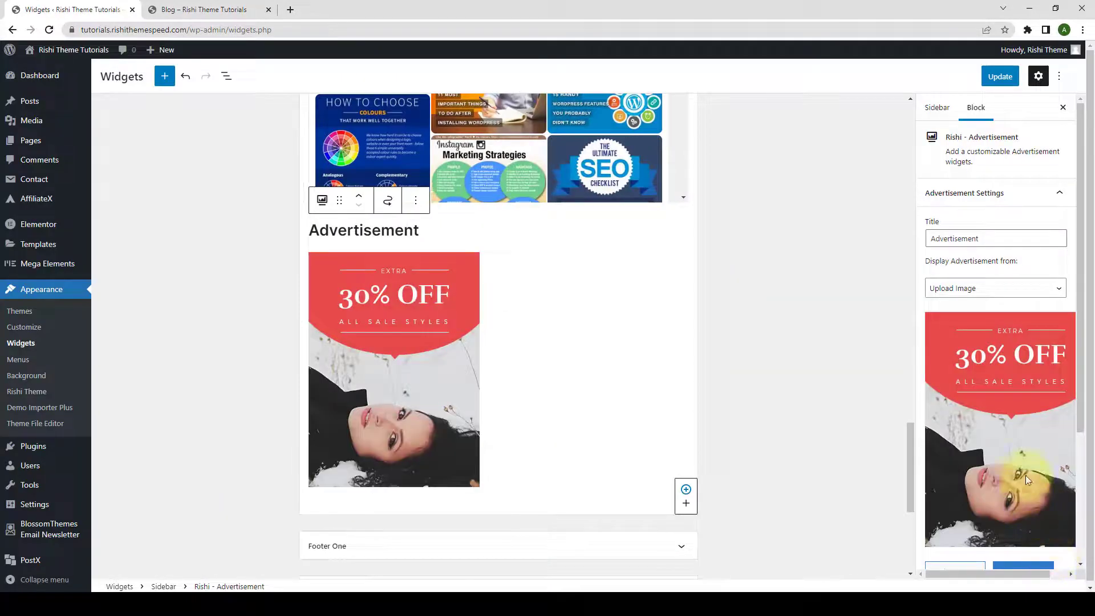
scroll(1013, 444, "down", 3)
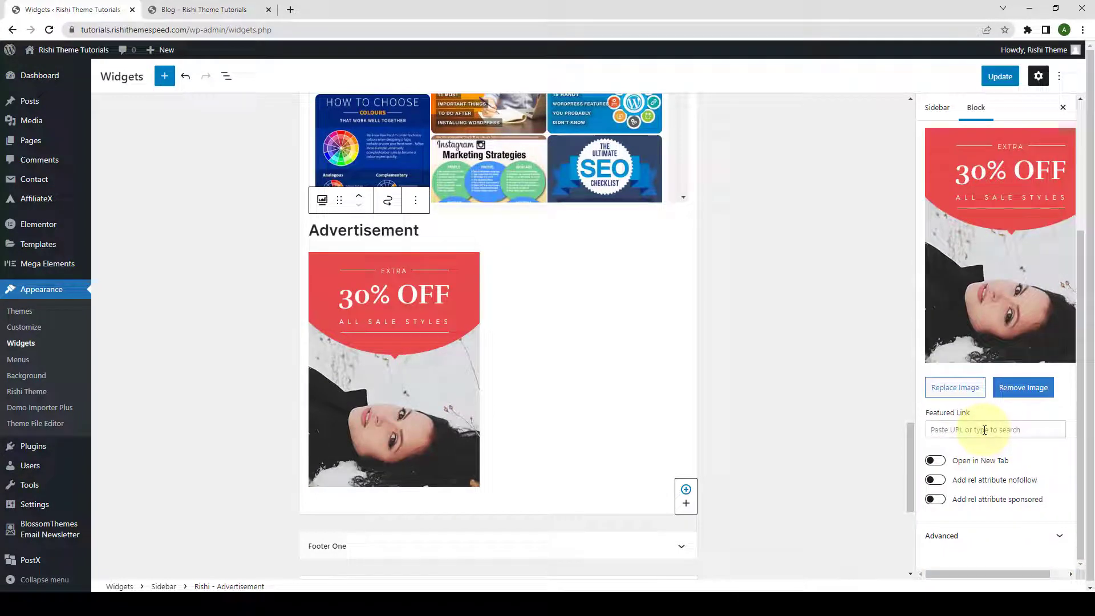
left_click(984, 429)
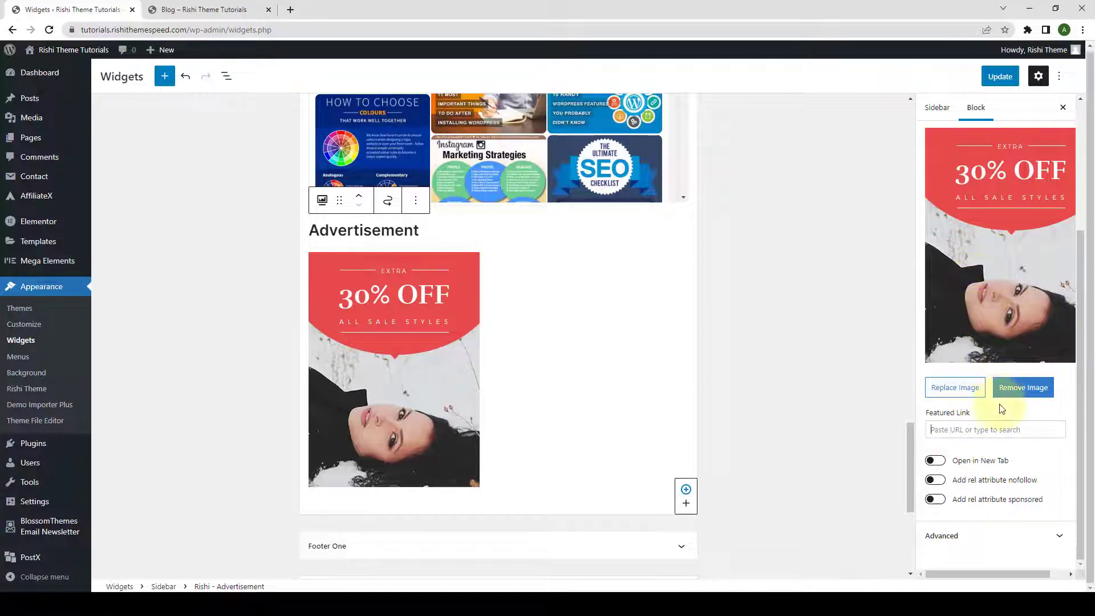
type("https://tutorials.rishithemespeed.com/")
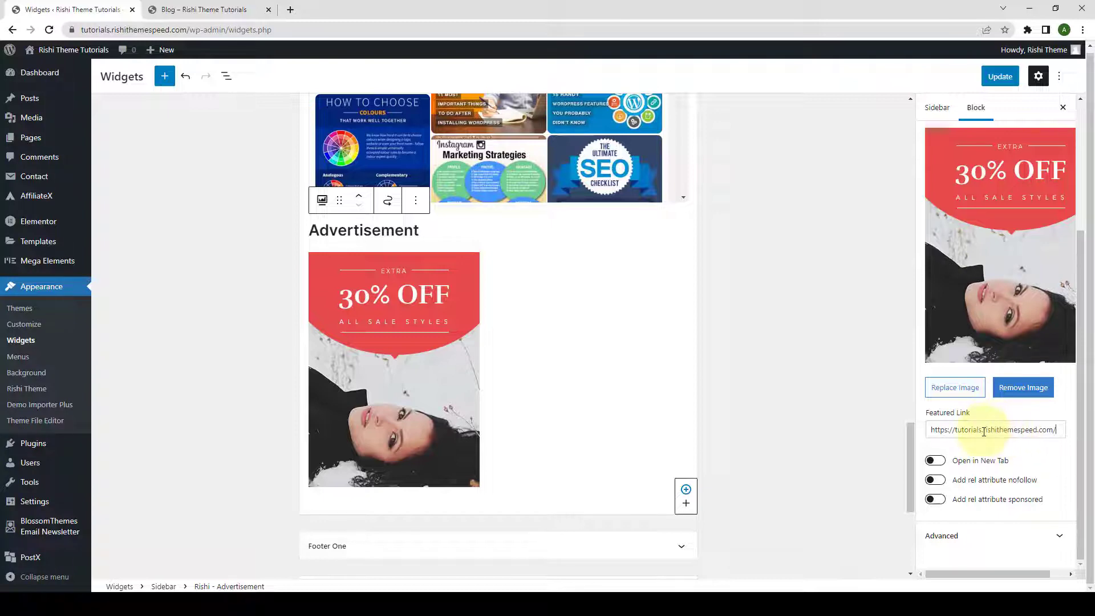
left_click(935, 462)
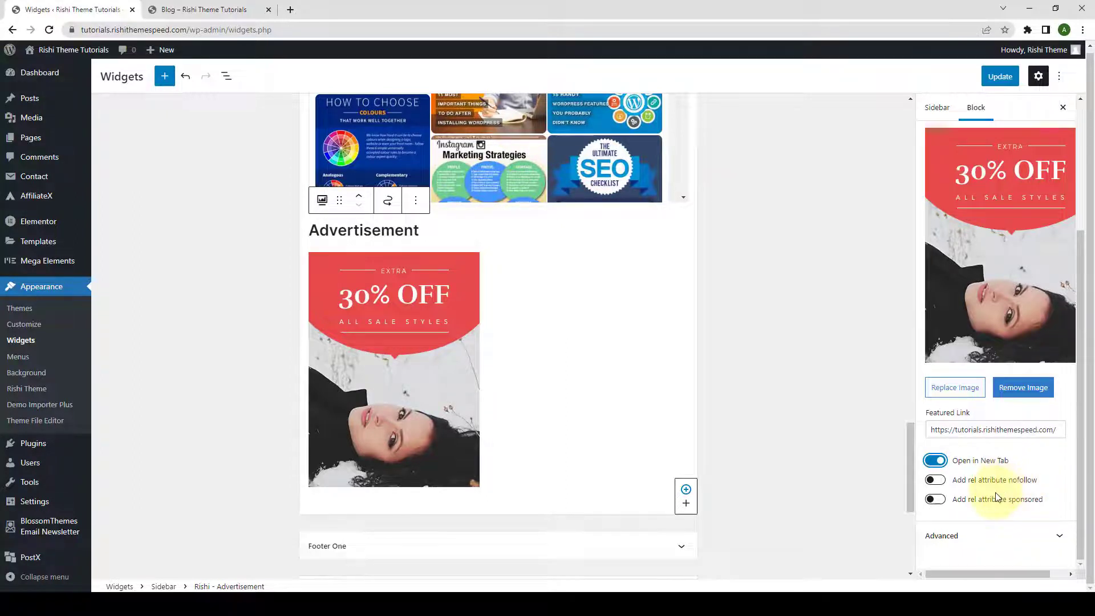
left_click(960, 481)
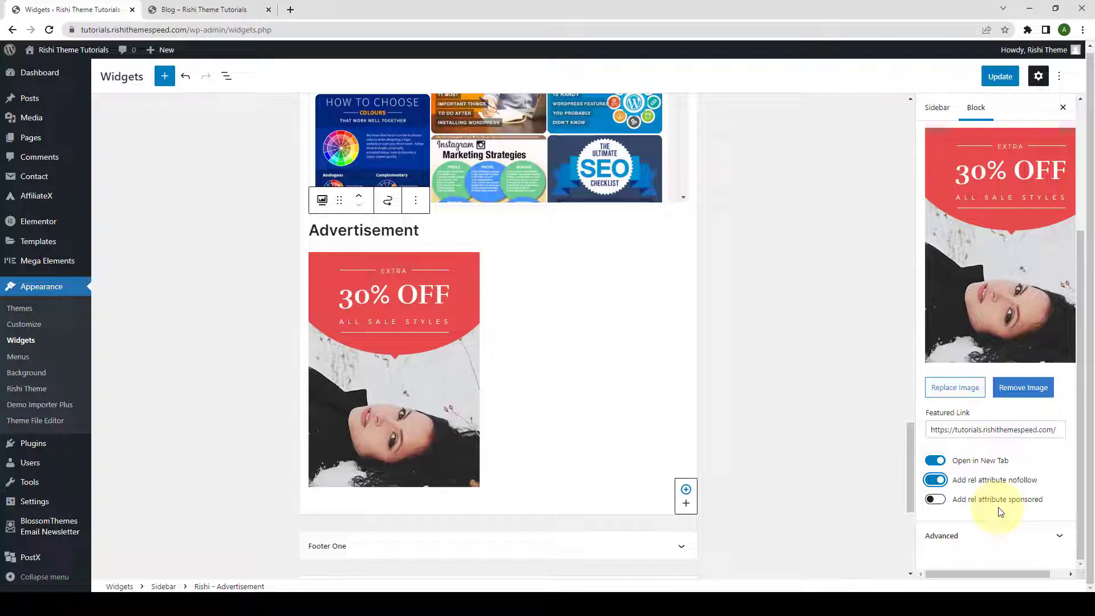
left_click(937, 500)
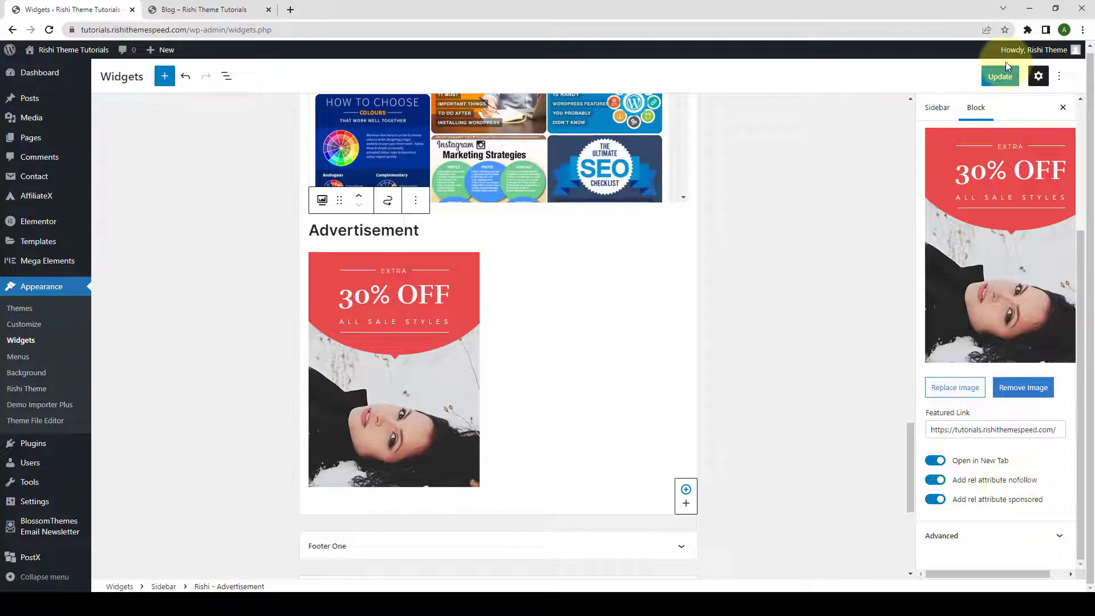
left_click(1005, 78)
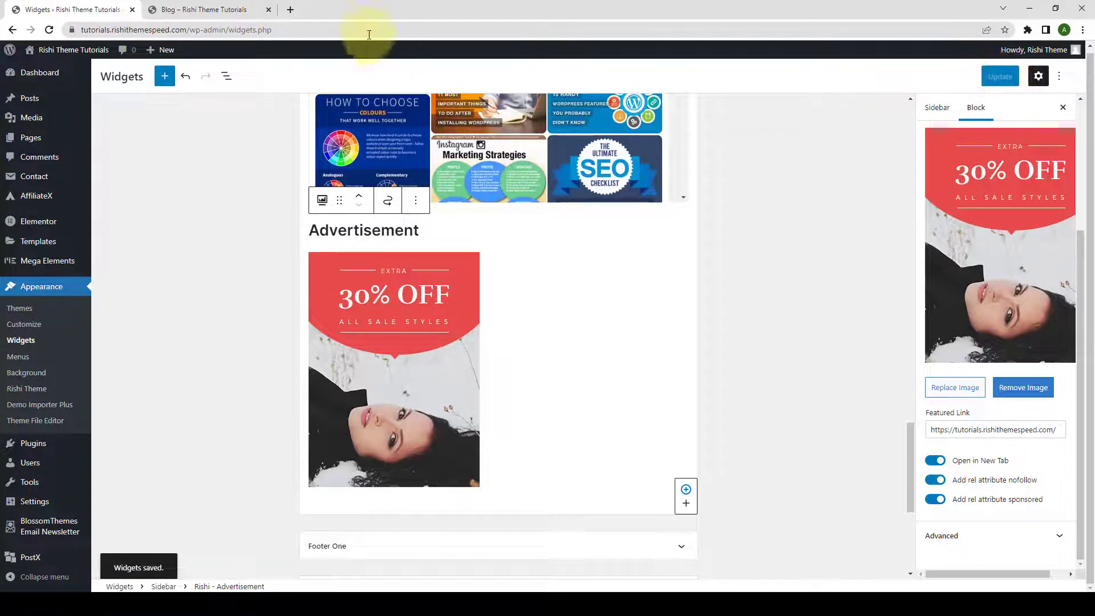
left_click(238, 9)
Step: Reload the blog page and scroll down to the sidebar to look for the new ad
scroll(717, 267, "down", 1)
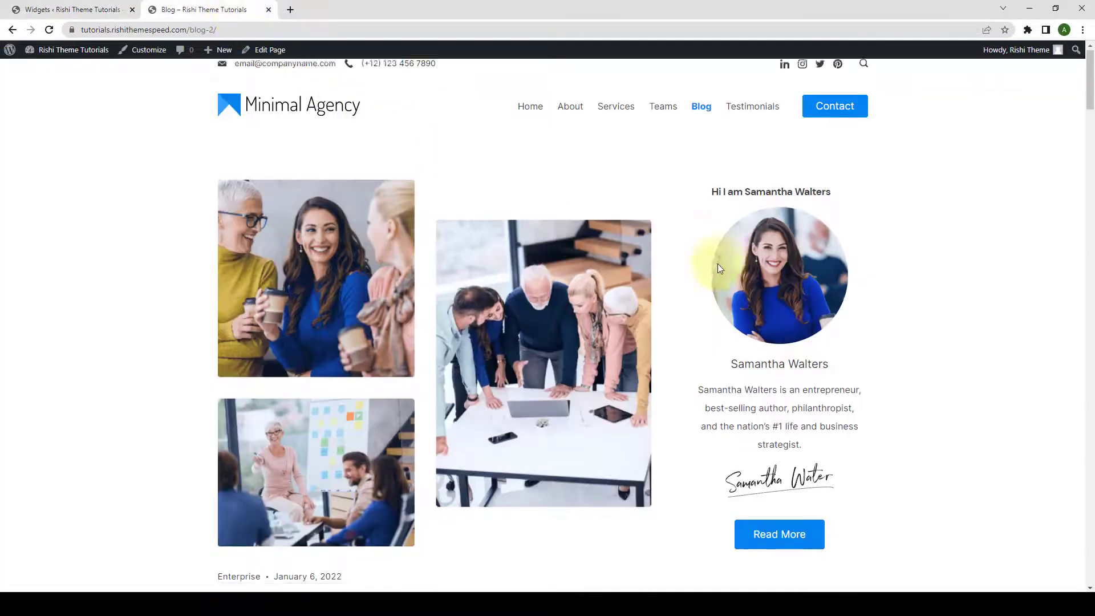
scroll(718, 265, "down", 20)
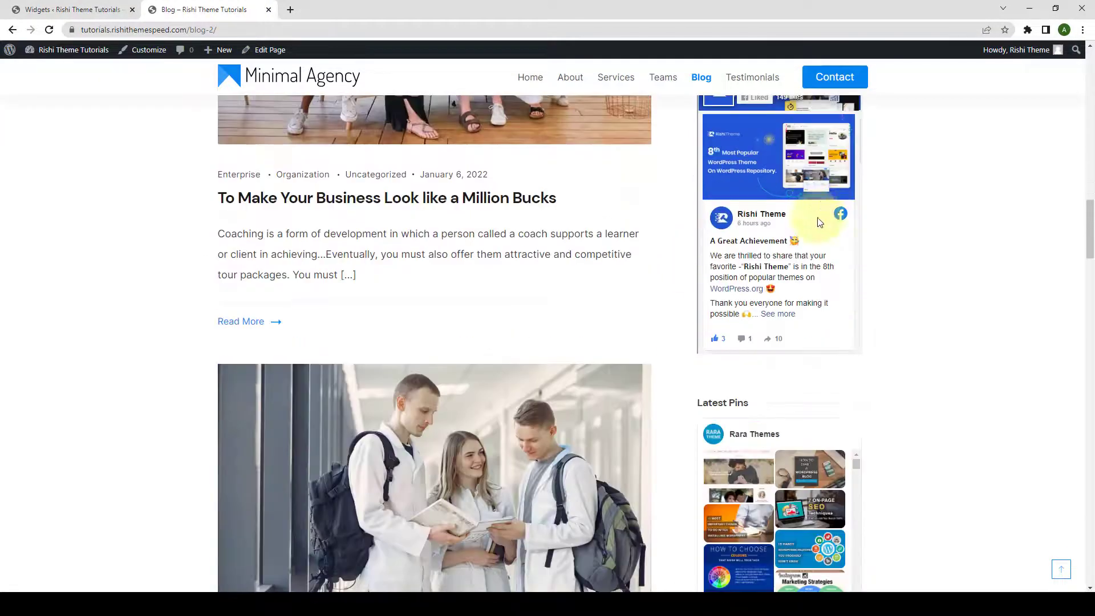
scroll(819, 229, "down", 3)
scroll(895, 344, "down", 6)
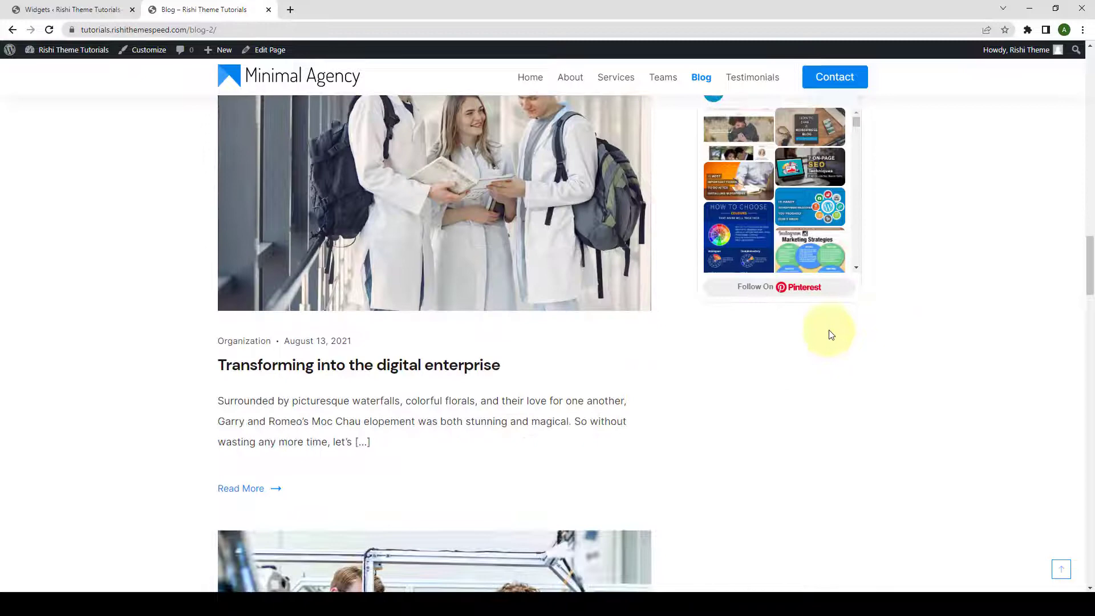
left_click(49, 30)
scroll(843, 337, "down", 3)
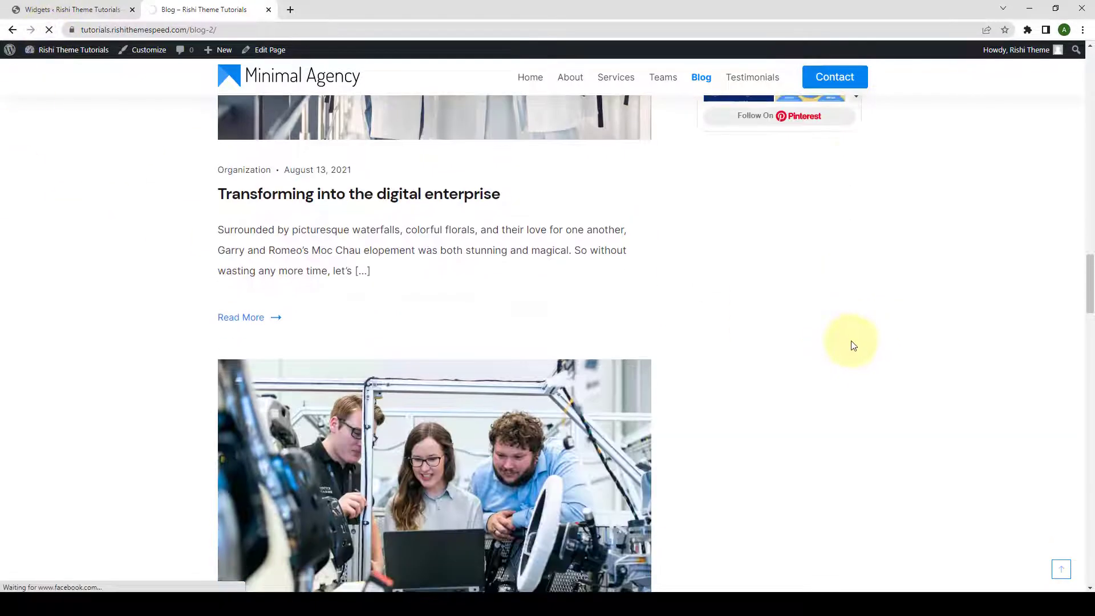